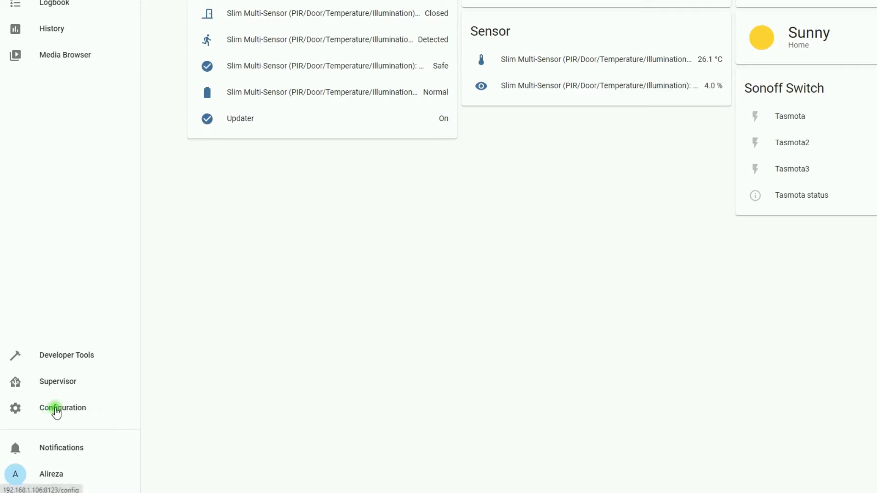
# Step: From Configuration > Integrations, open Z-Wave JS and start the Add a Z-Wave Node wizard
pyautogui.click(56, 409)
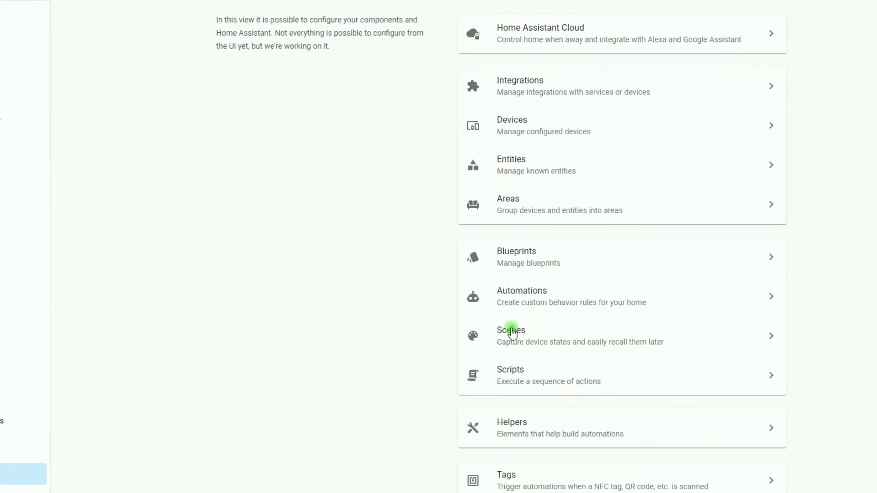
pyautogui.click(525, 90)
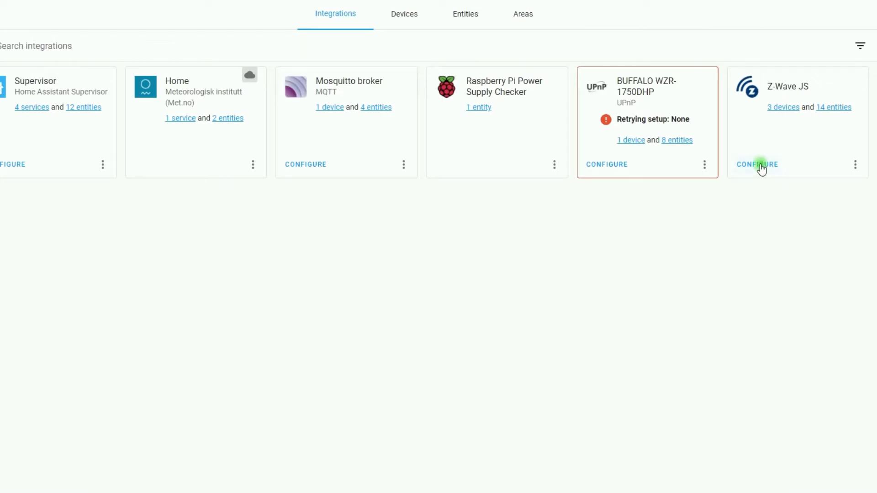
pyautogui.click(760, 164)
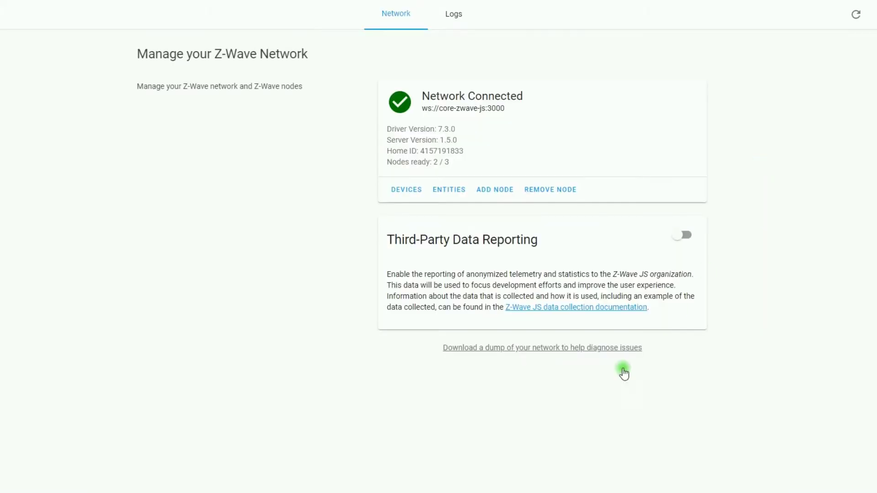
pyautogui.click(500, 194)
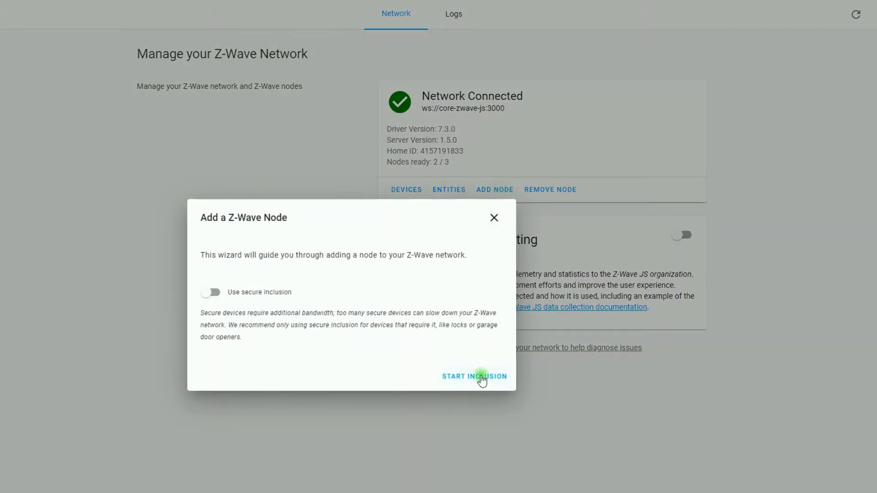
# Step: Start inclusion to pair the MCO Home thermostat, then close the Add a Z-Wave Node wizard
pyautogui.click(482, 377)
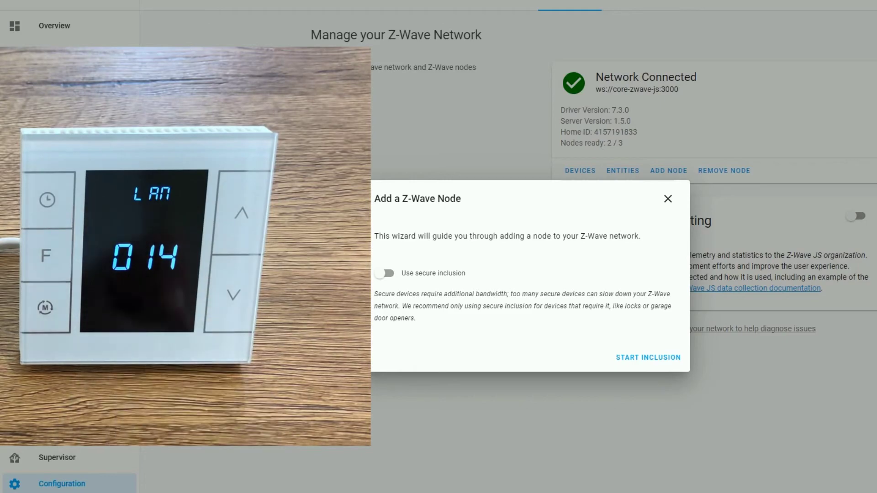
pyautogui.click(814, 173)
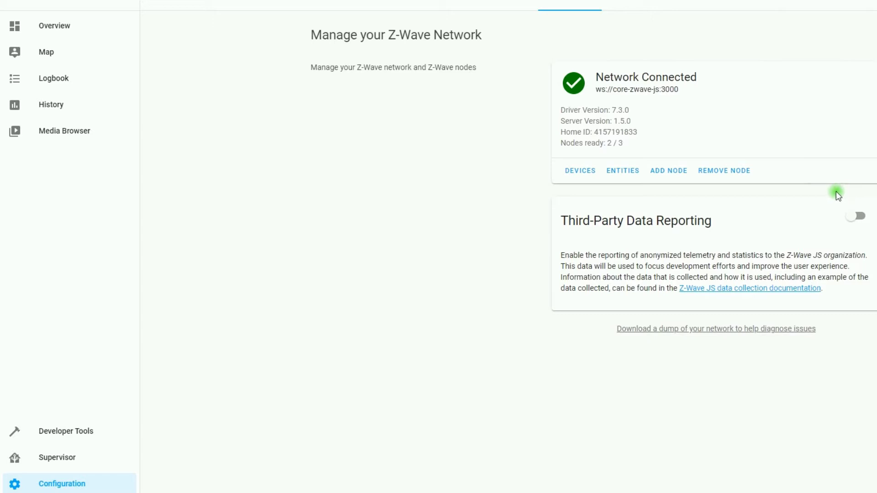
# Step: Open the Water / Electrical Heating Thermostat page from the Z-Wave network's devices list
pyautogui.click(581, 175)
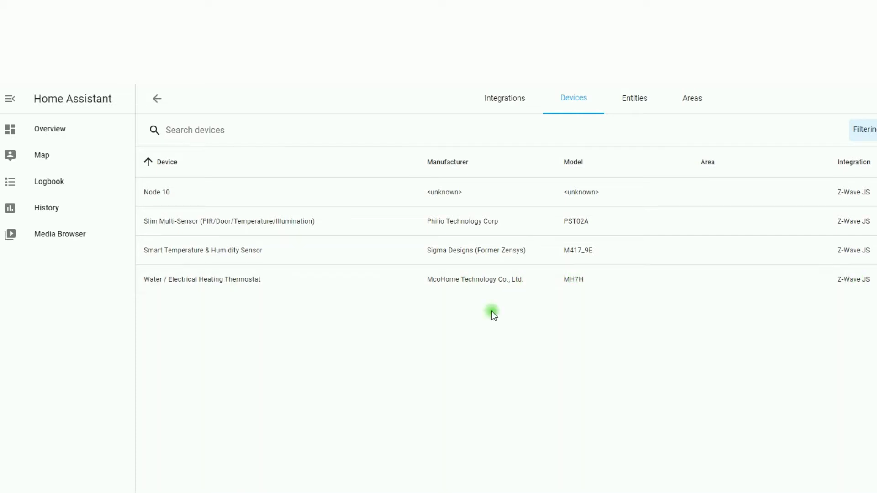
pyautogui.click(214, 279)
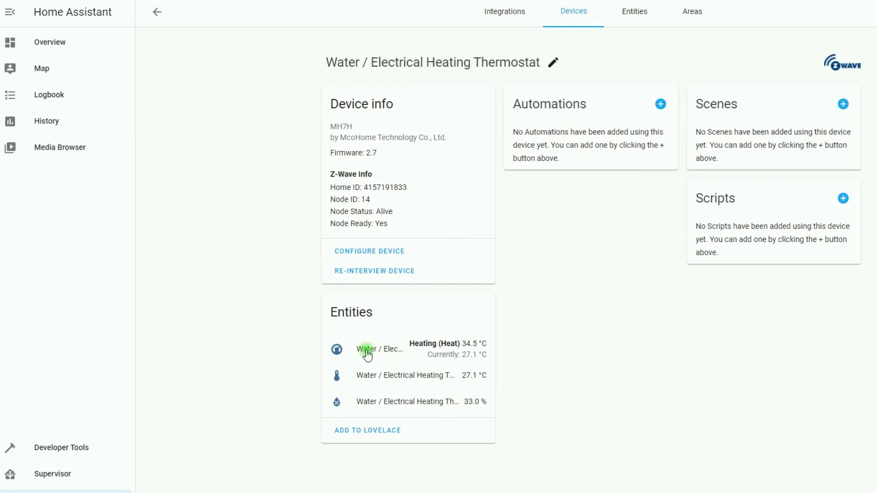
pyautogui.click(367, 350)
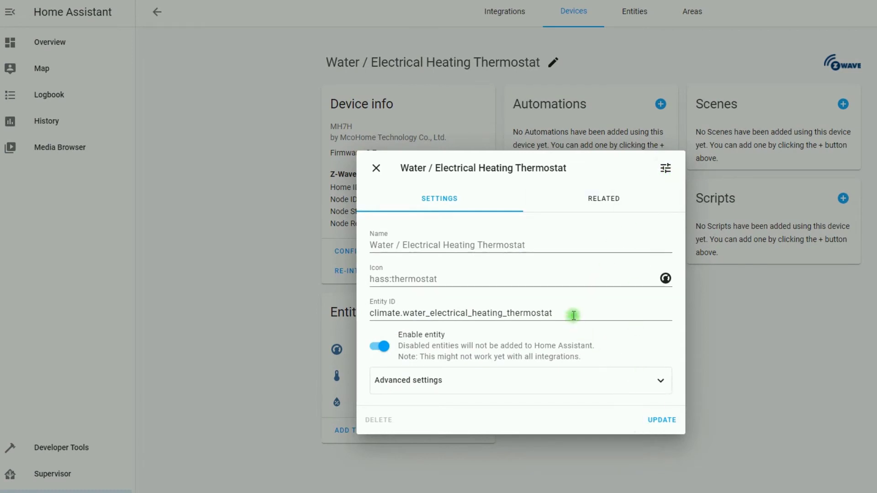
pyautogui.click(665, 168)
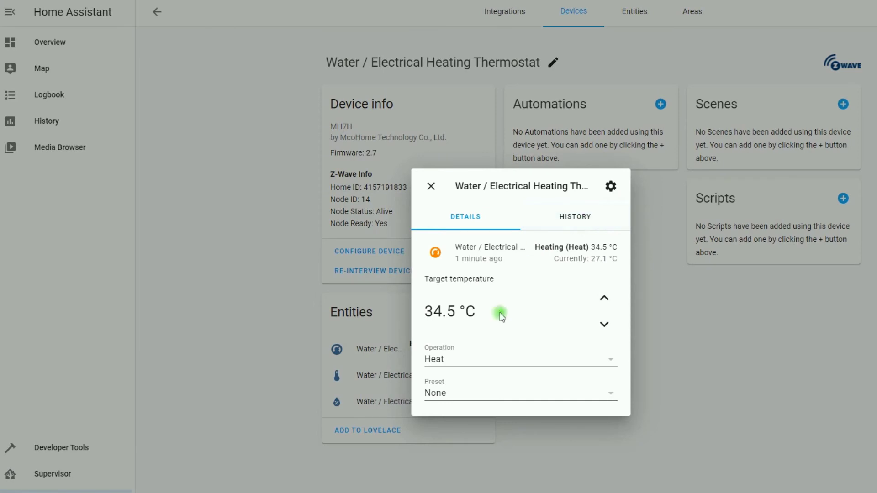
pyautogui.click(431, 186)
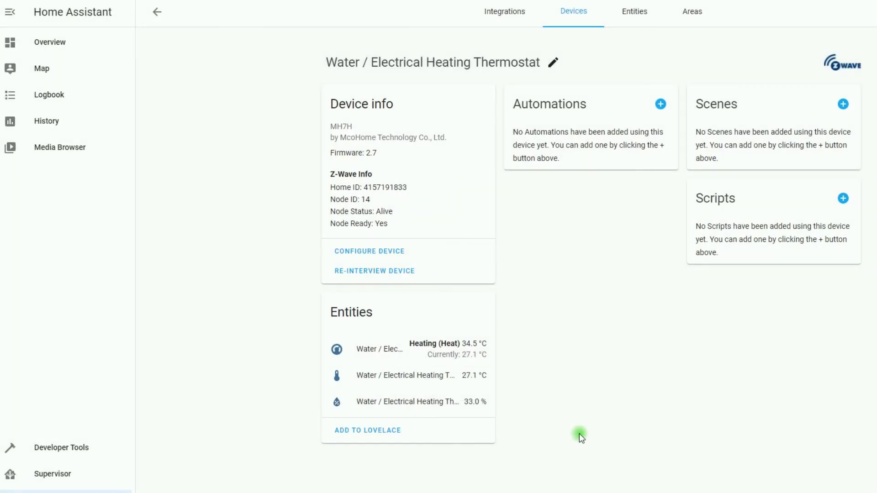
# Step: Put the overview dashboard into edit mode and add a new Entities card
pyautogui.click(54, 44)
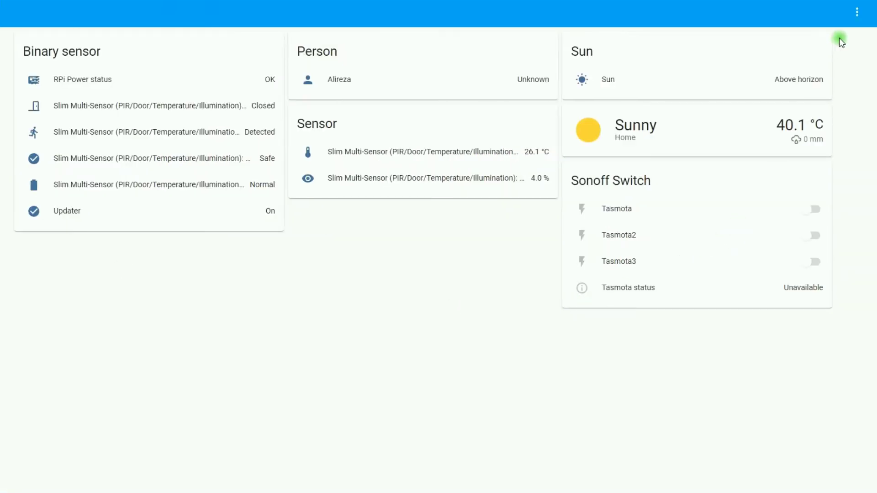
pyautogui.click(856, 22)
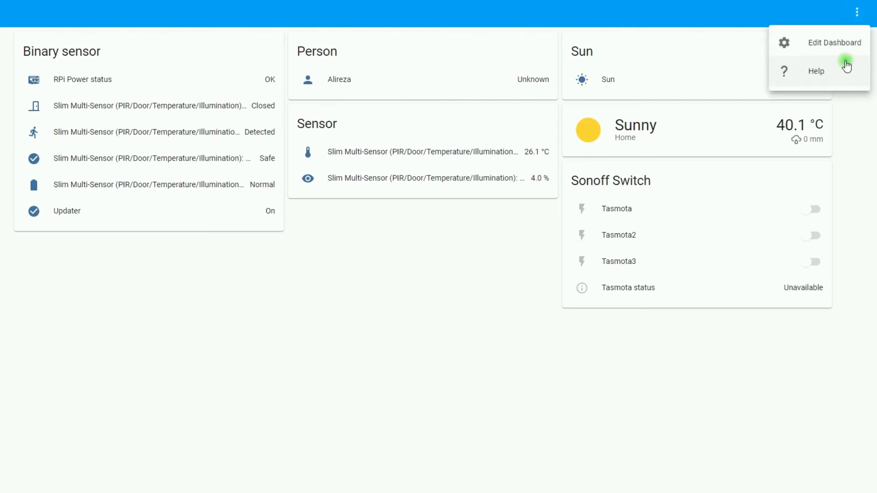
pyautogui.click(833, 46)
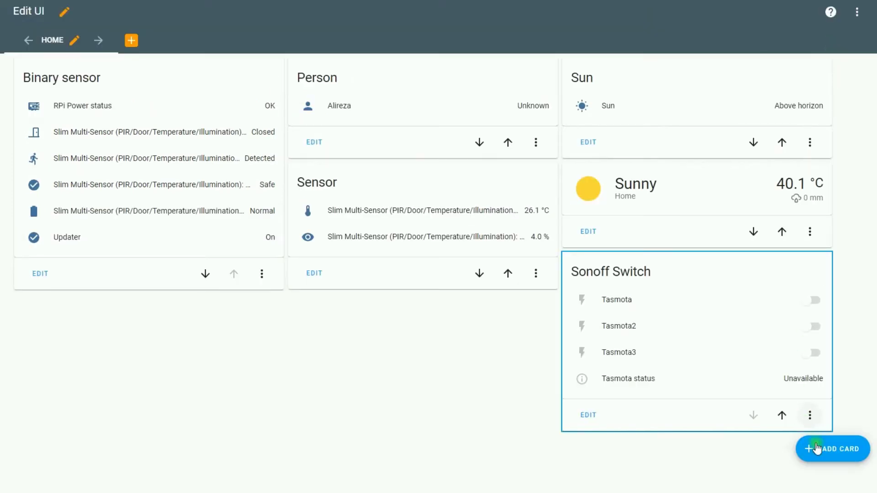
pyautogui.click(846, 454)
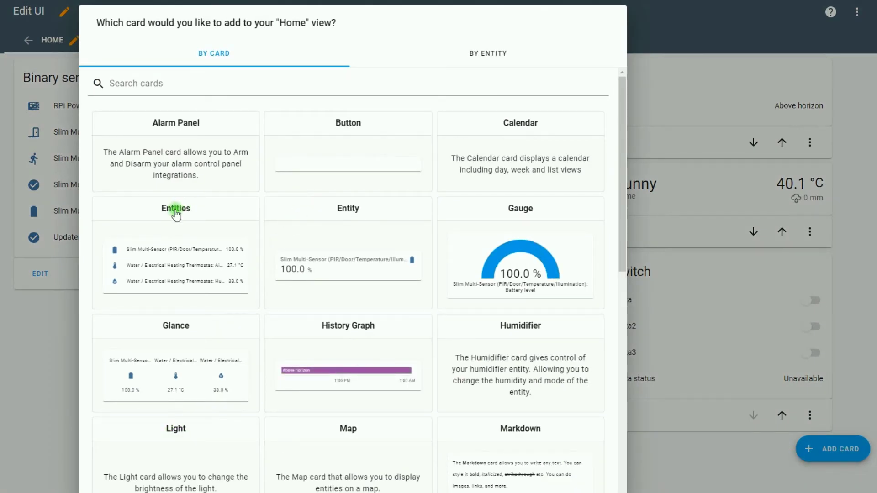
pyautogui.click(176, 211)
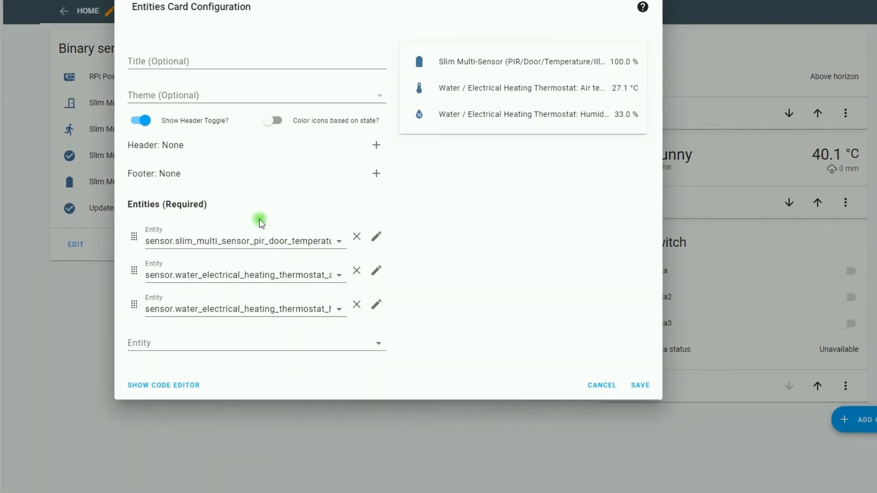
# Step: Replace the default multi-sensor entities with the heating thermostat and title the card Thermostat
pyautogui.click(356, 237)
pyautogui.click(356, 238)
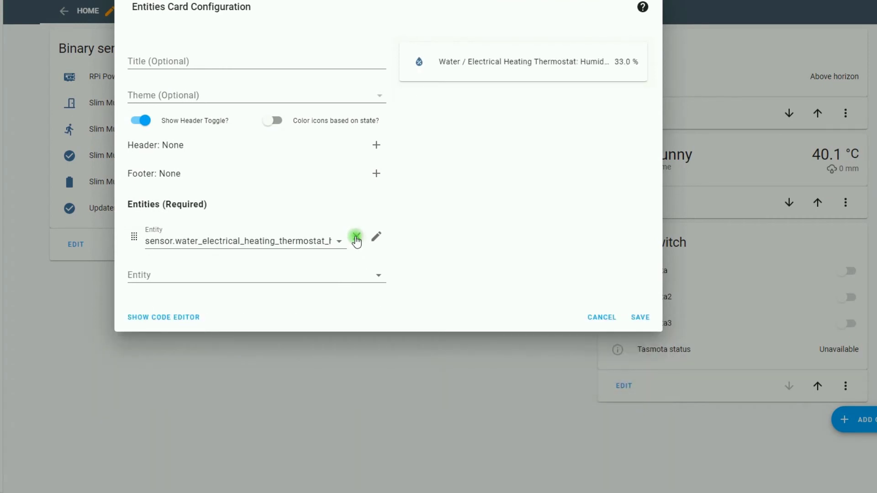
pyautogui.click(356, 238)
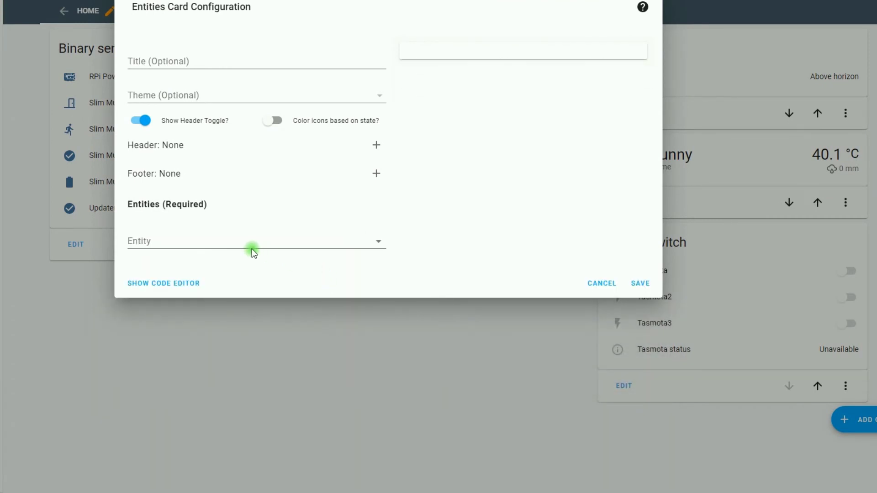
pyautogui.click(287, 246)
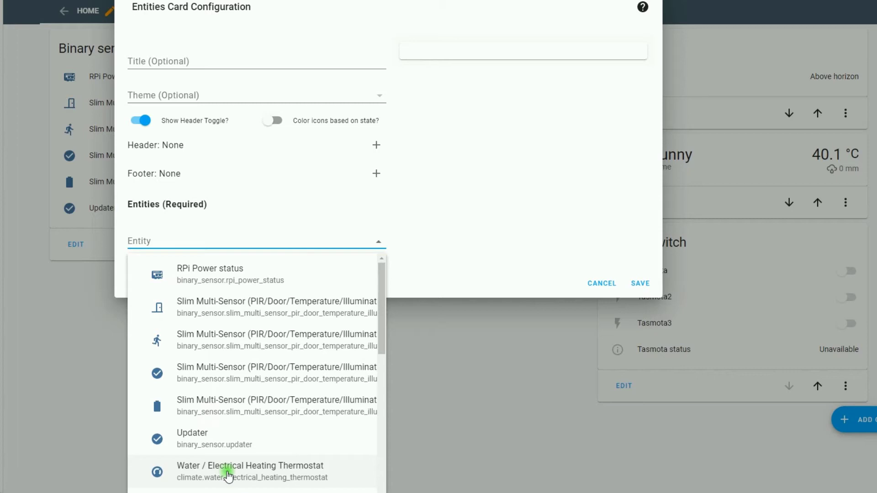
pyautogui.click(228, 476)
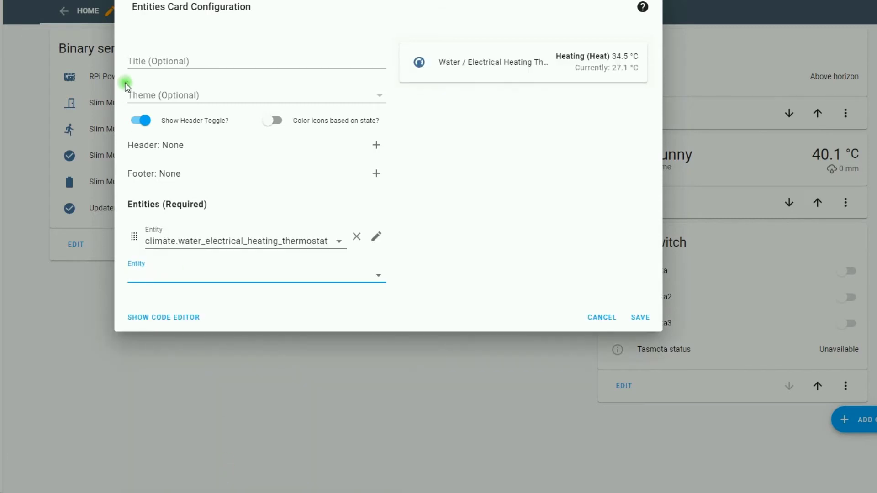
pyautogui.click(139, 62)
pyautogui.click(238, 239)
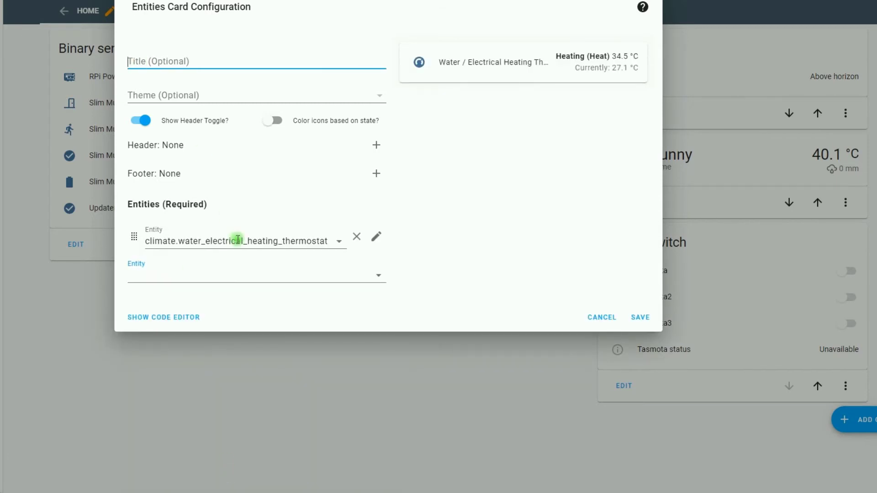
pyautogui.write('Thermostat')
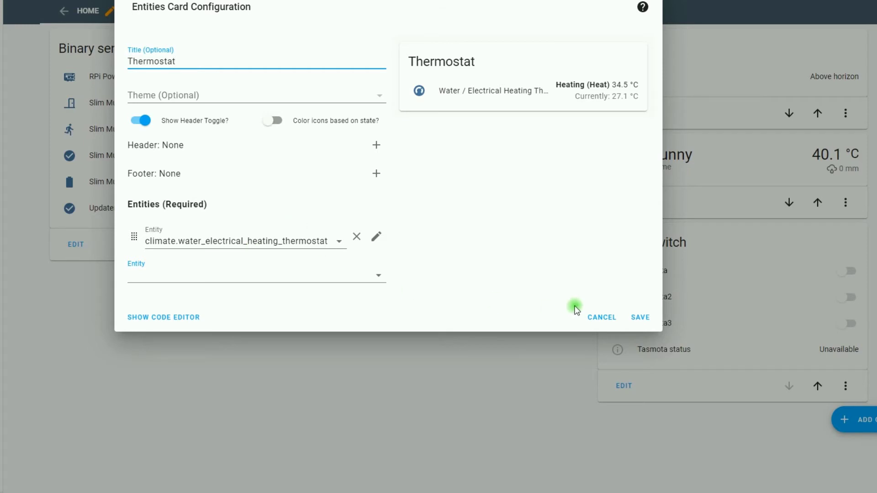
# Step: Add the thermostat's Humidity sensor as a second entity on the card
pyautogui.click(378, 276)
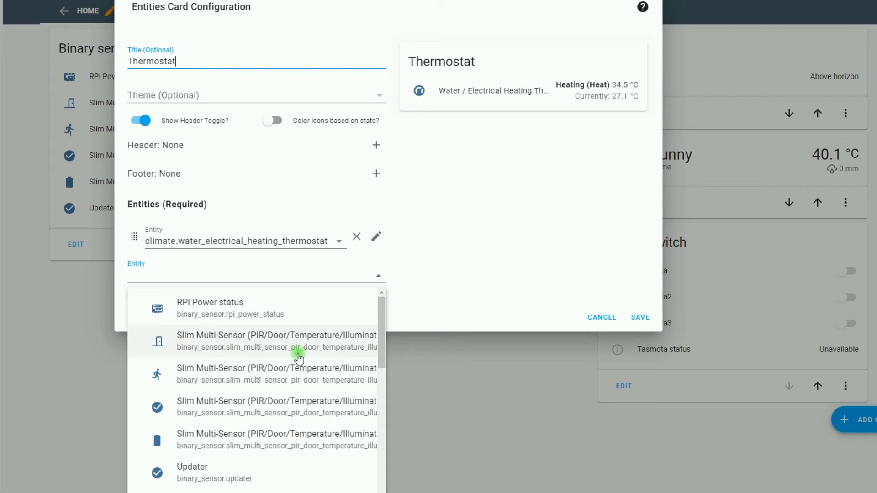
pyautogui.scroll(-10, 299, 359)
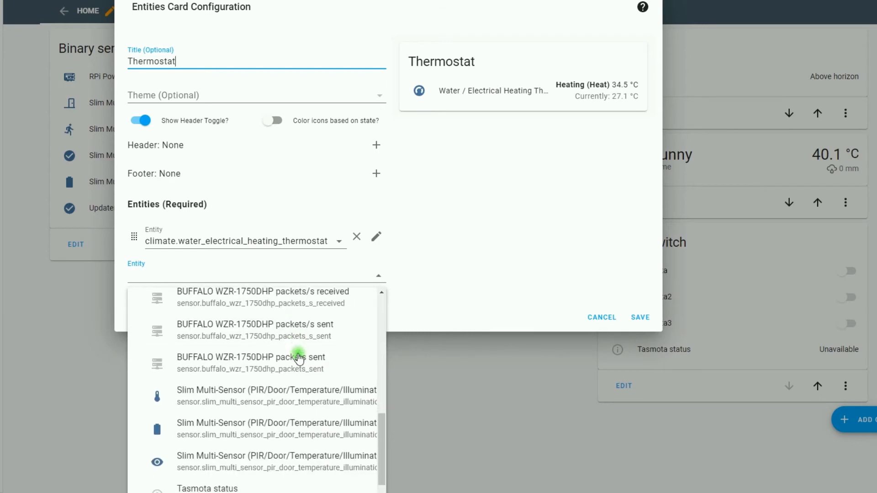
pyautogui.scroll(-3, 298, 357)
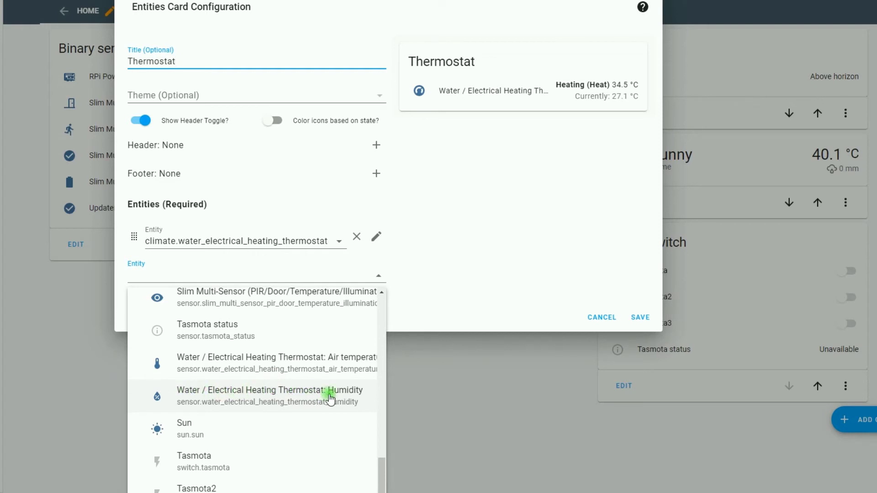
pyautogui.click(329, 399)
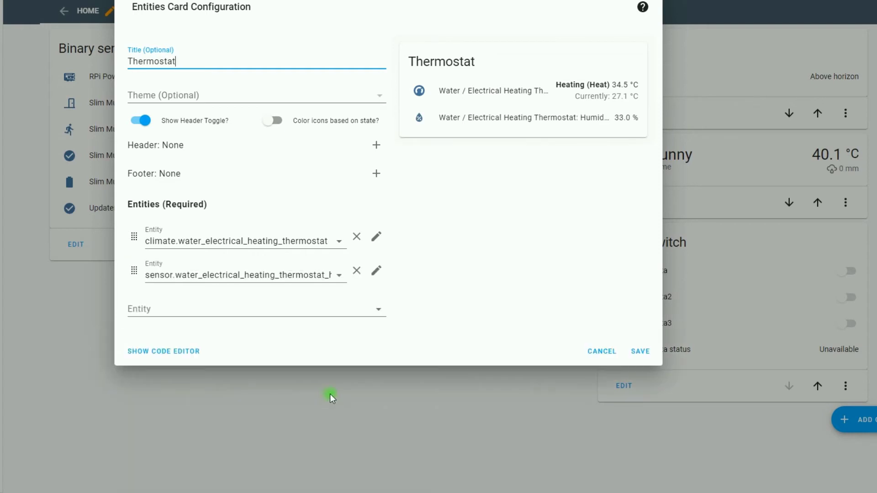
# Step: Save the Thermostat card, then switch the thermostat's operation to Off and back to Heat
pyautogui.click(641, 351)
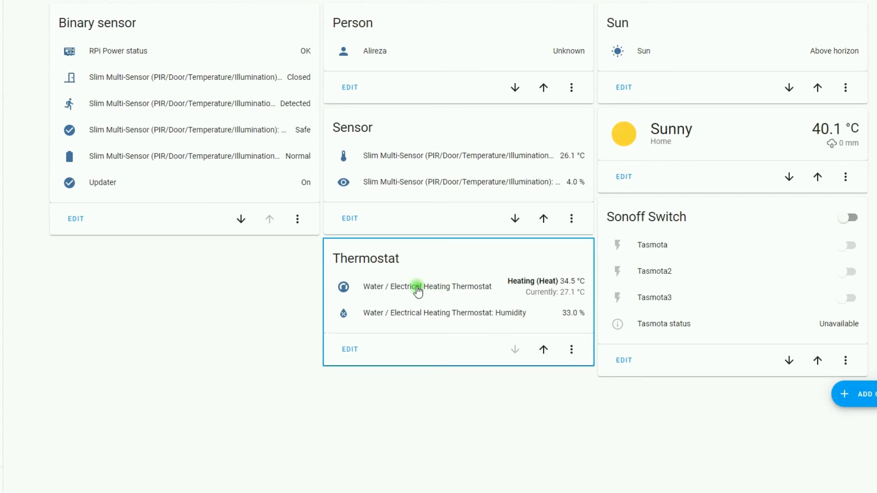
pyautogui.click(417, 291)
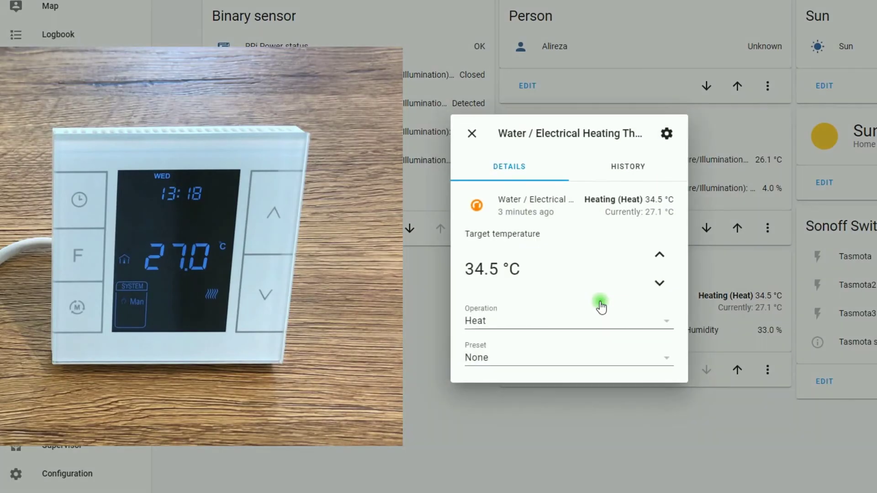
pyautogui.click(488, 325)
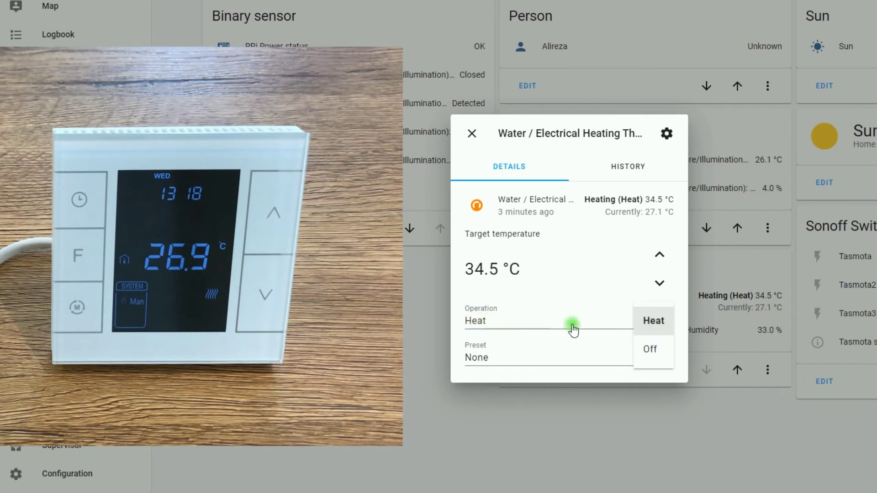
pyautogui.click(647, 350)
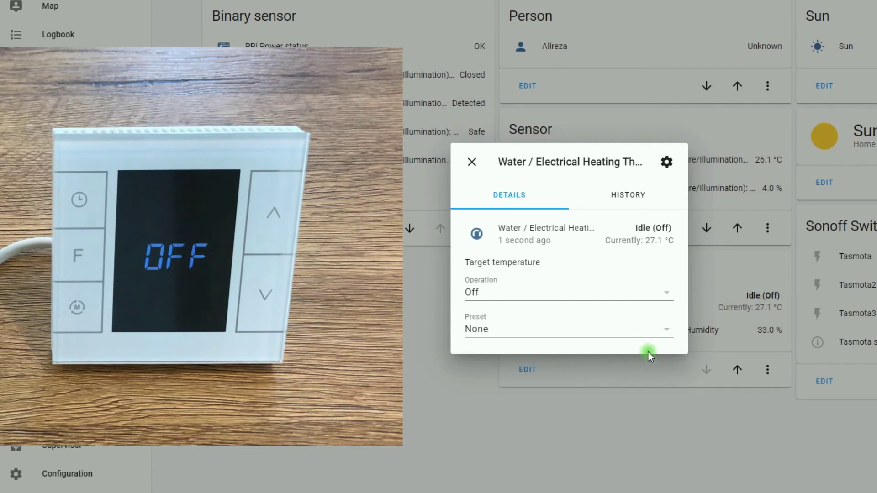
pyautogui.click(649, 294)
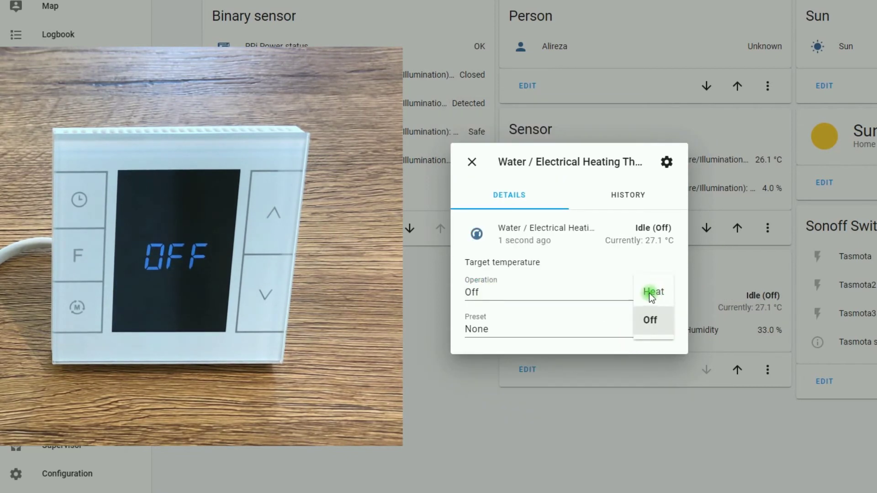
pyautogui.click(652, 293)
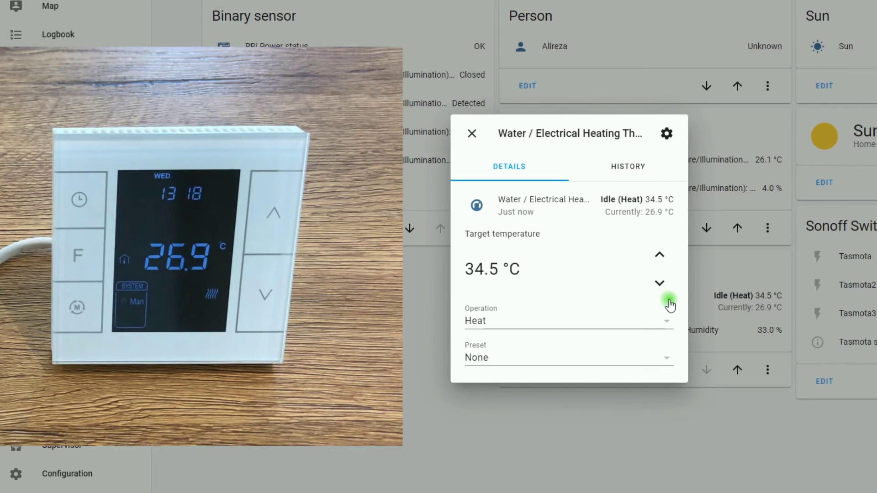
# Step: Cycle the thermostat preset through Away and Energy heat, ending on None
pyautogui.click(521, 364)
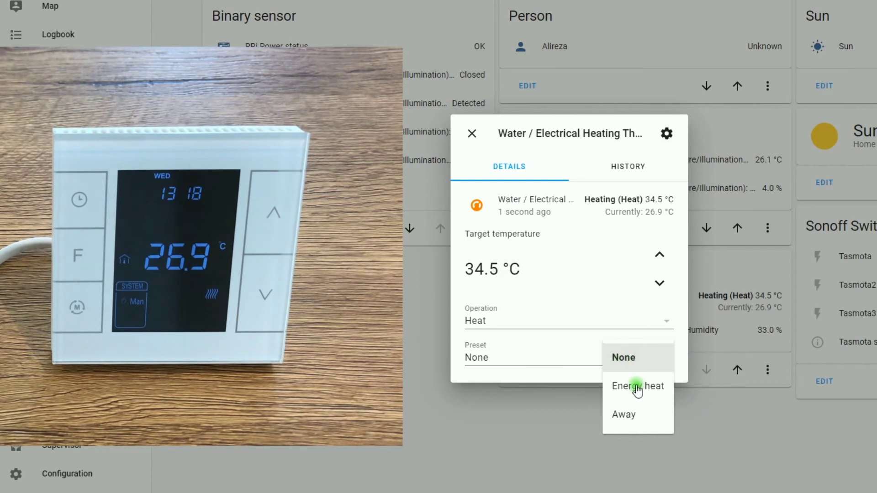
pyautogui.click(624, 415)
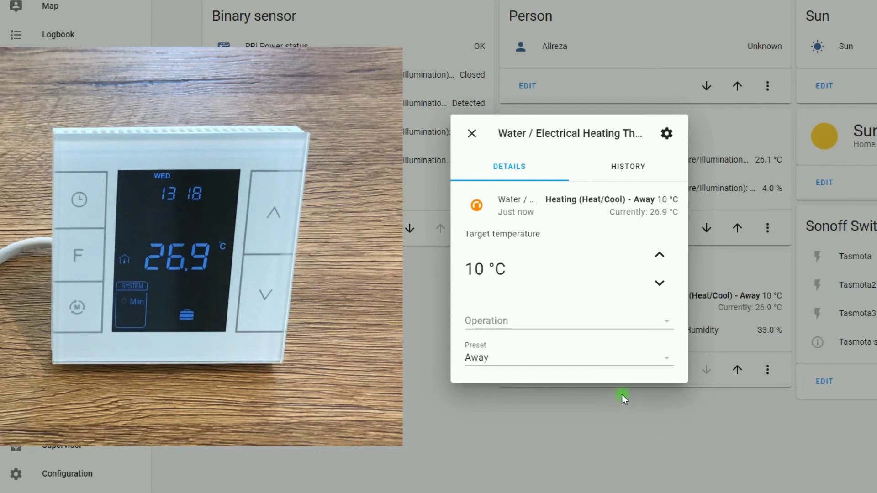
pyautogui.click(622, 364)
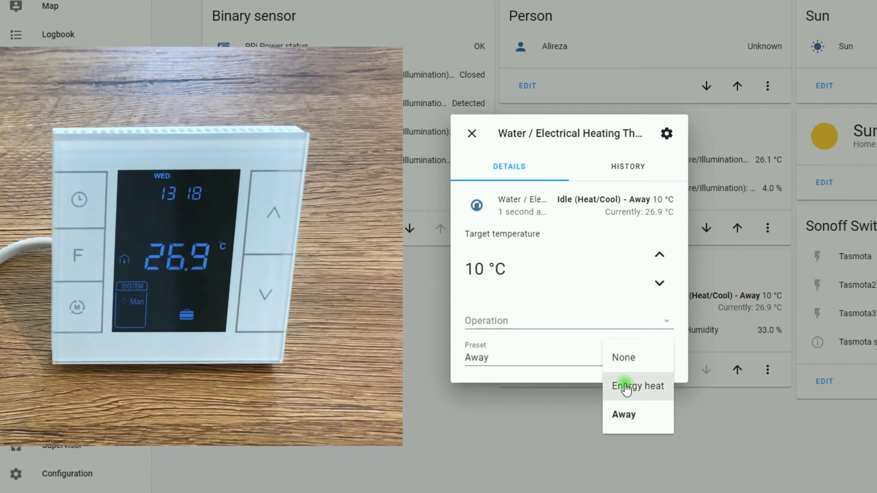
pyautogui.click(624, 385)
pyautogui.click(603, 368)
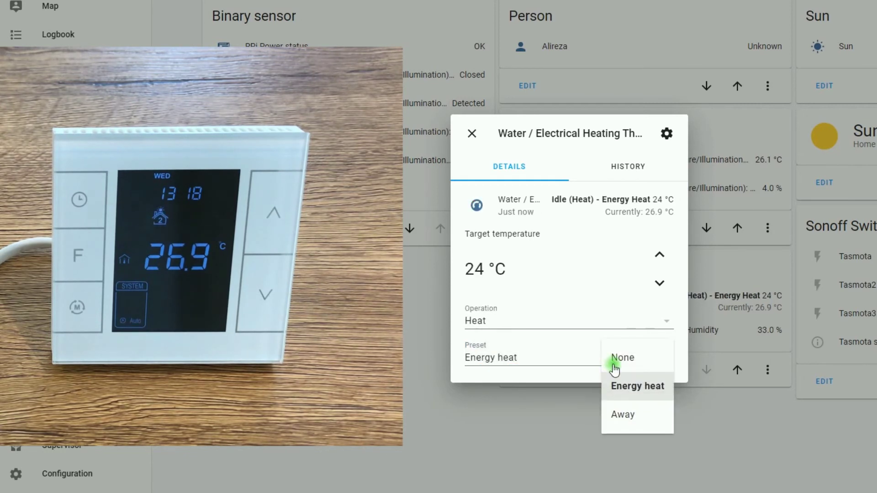
pyautogui.click(621, 360)
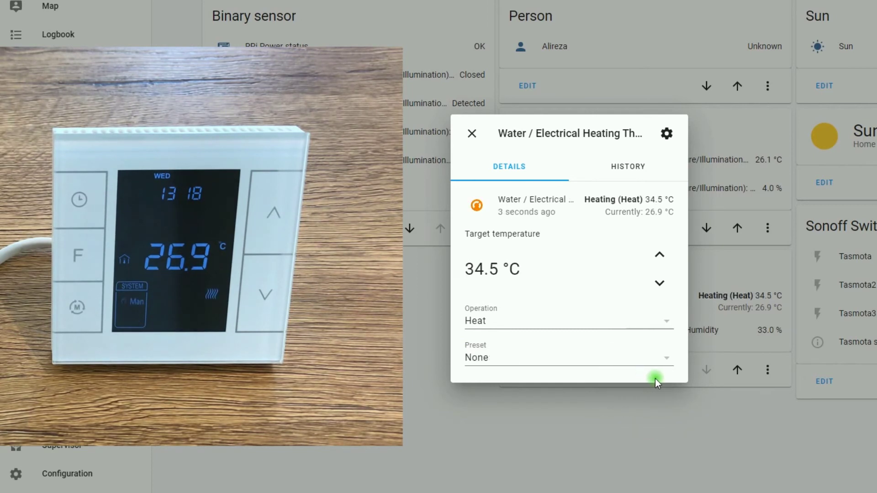
# Step: Nudge the heating target temperature in half-degree steps between 34 °C and 37 °C
pyautogui.click(660, 257)
pyautogui.click(659, 283)
pyautogui.click(660, 283)
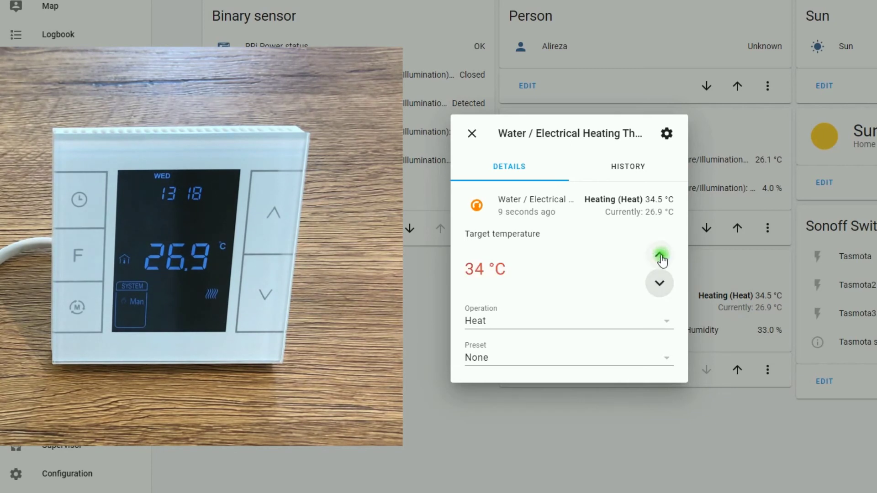
pyautogui.click(660, 256)
pyautogui.click(661, 256)
pyautogui.click(660, 256)
pyautogui.click(660, 256)
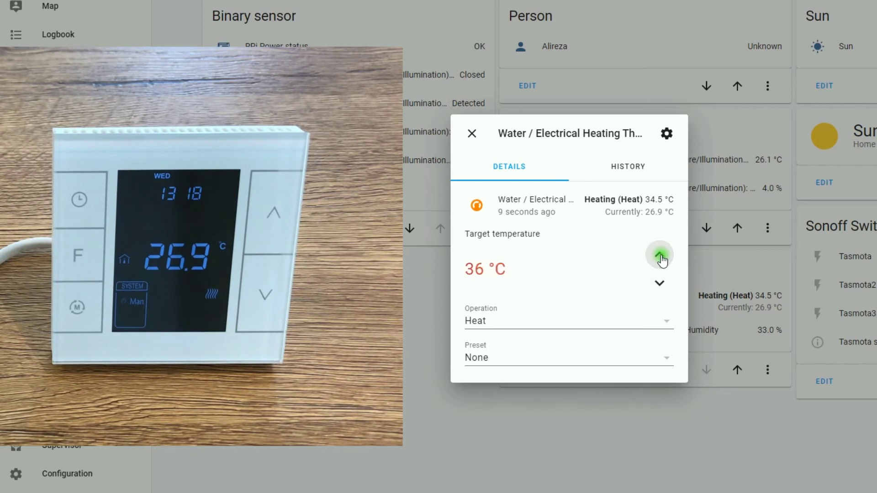
pyautogui.click(660, 256)
pyautogui.click(660, 257)
pyautogui.click(659, 283)
pyautogui.click(660, 283)
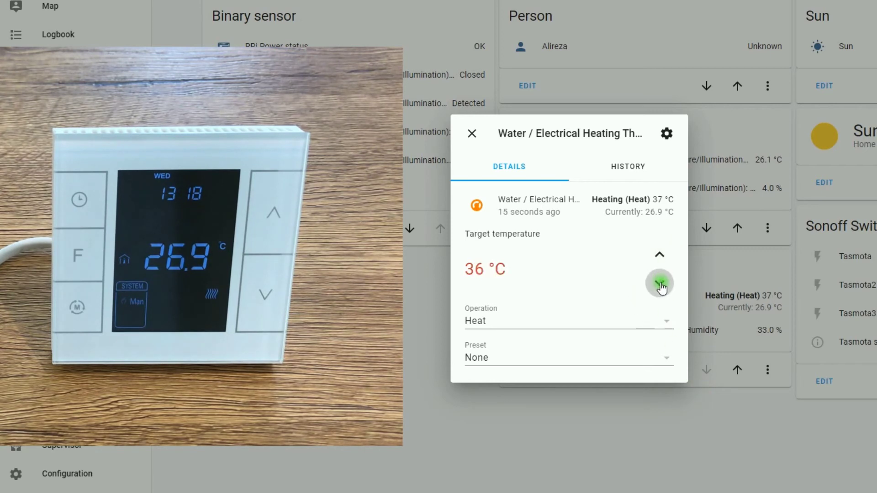
pyautogui.click(659, 283)
pyautogui.click(660, 283)
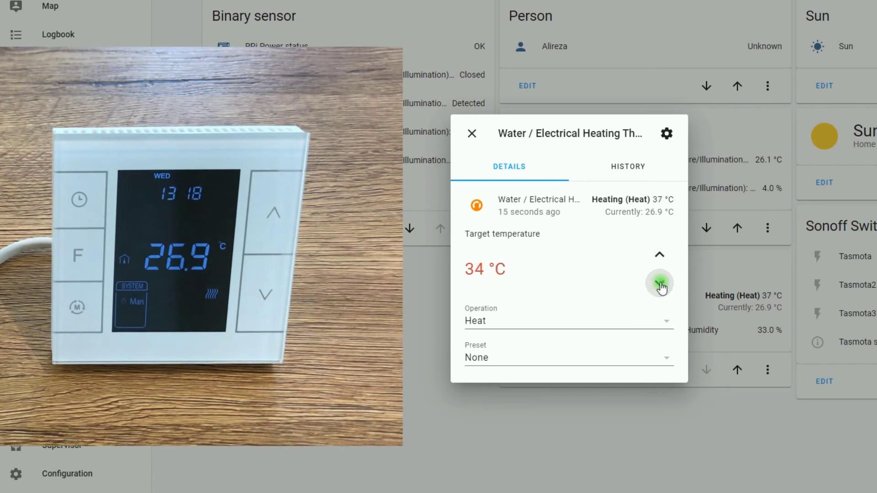